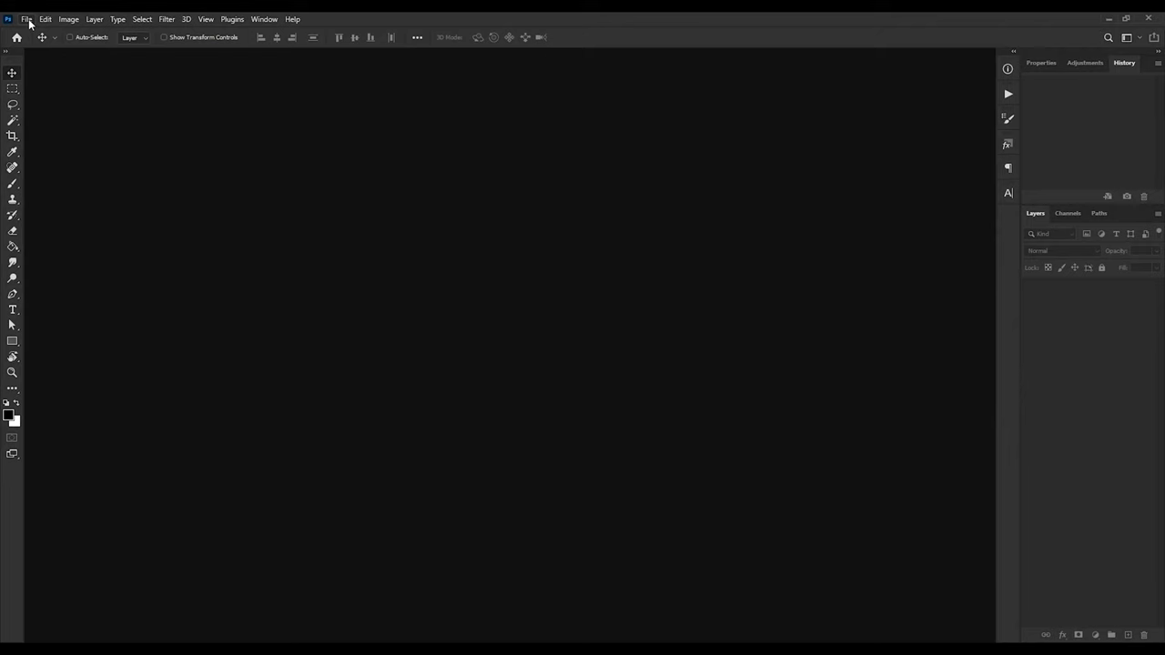
# Open Photomerge with Auto layout and Blend Images Together unchecked
pyautogui.click(29, 20)
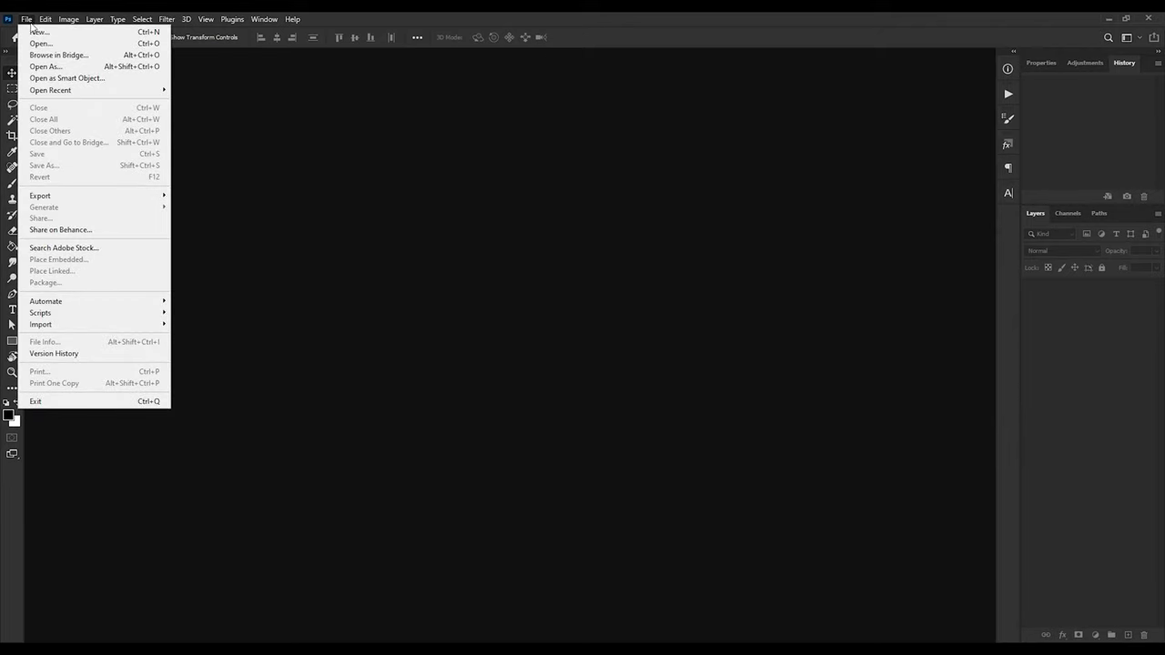
pyautogui.moveTo(41, 312)
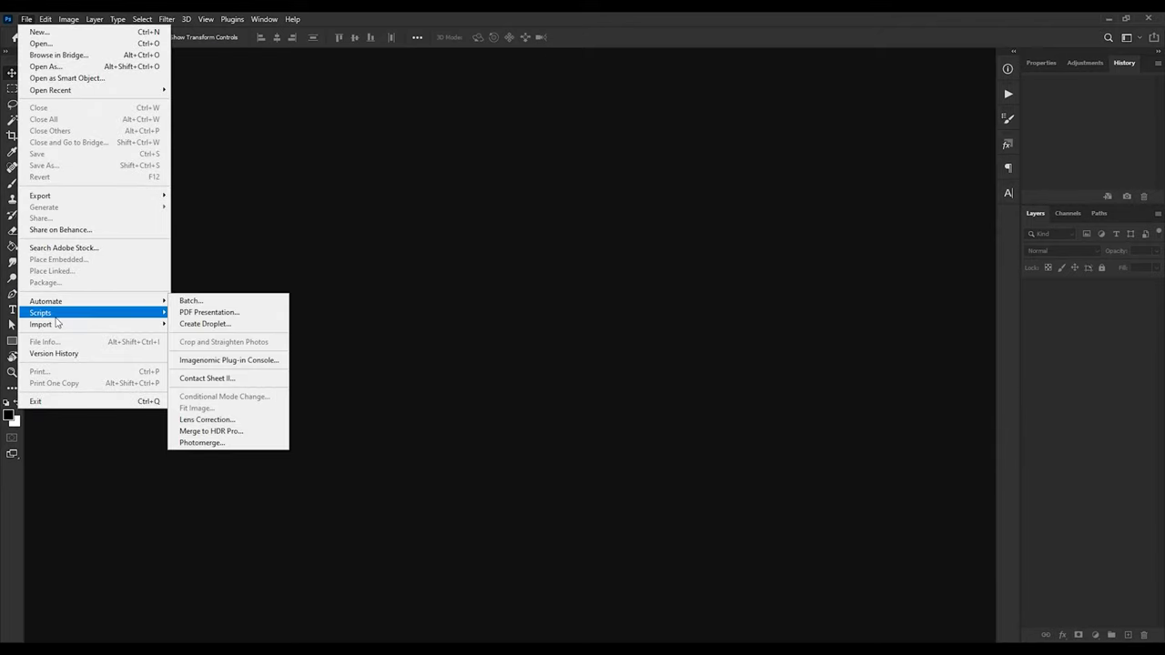
pyautogui.click(201, 443)
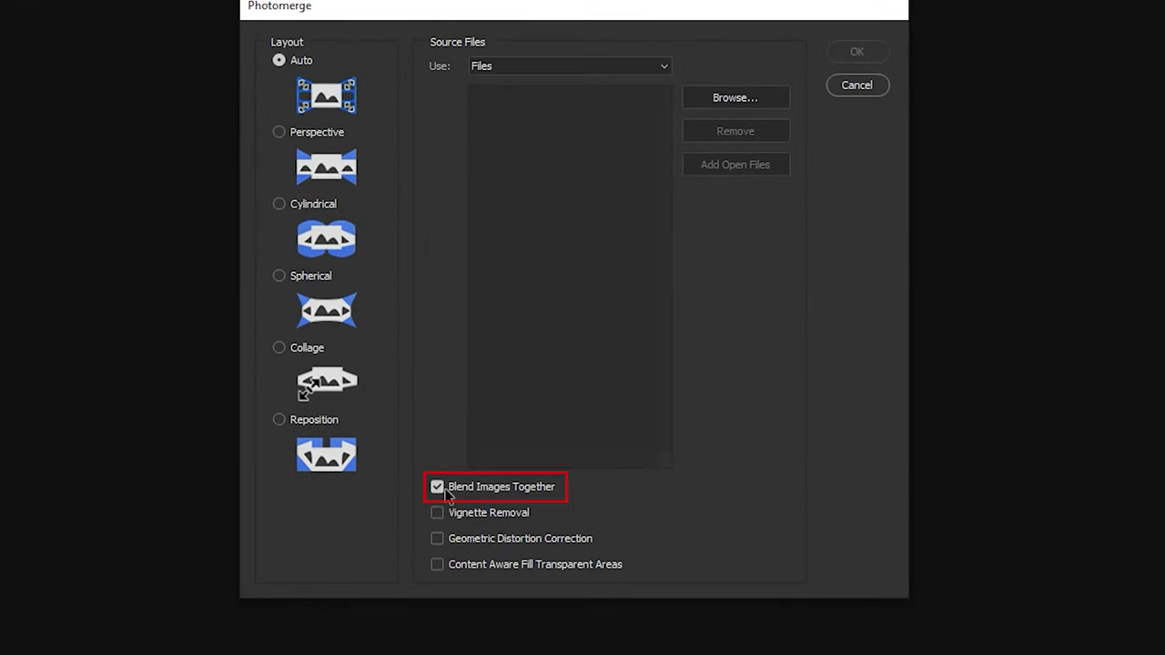
pyautogui.click(446, 492)
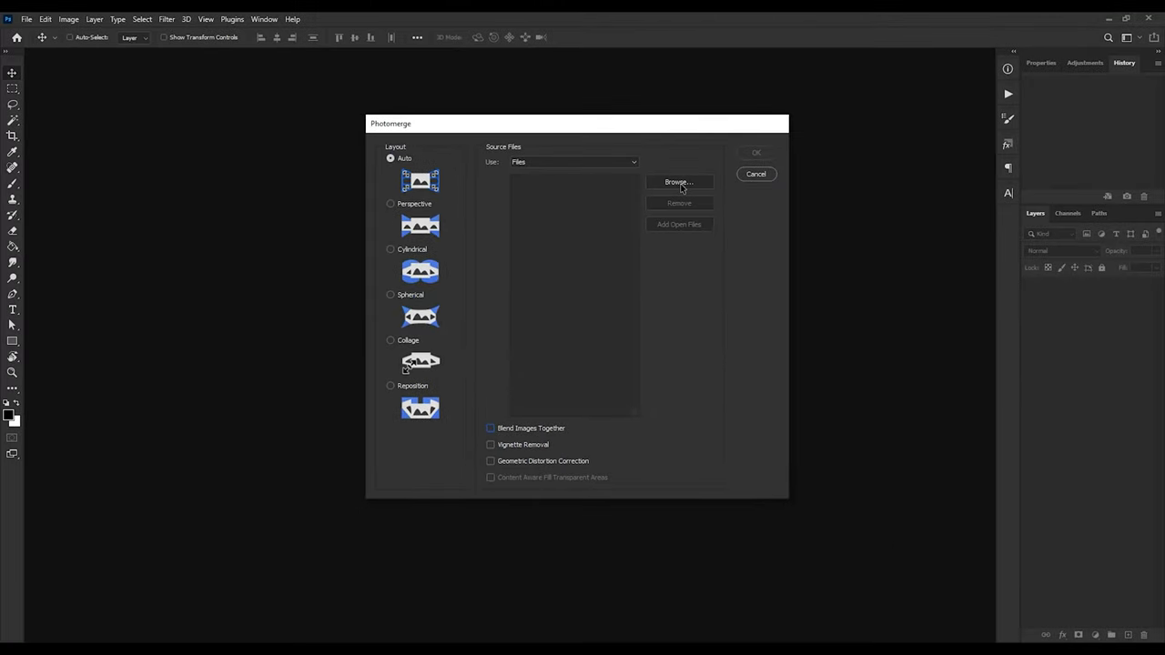
# Add the ten ring photos IMG_3262 through IMG_3271 as Photomerge source files
pyautogui.click(681, 184)
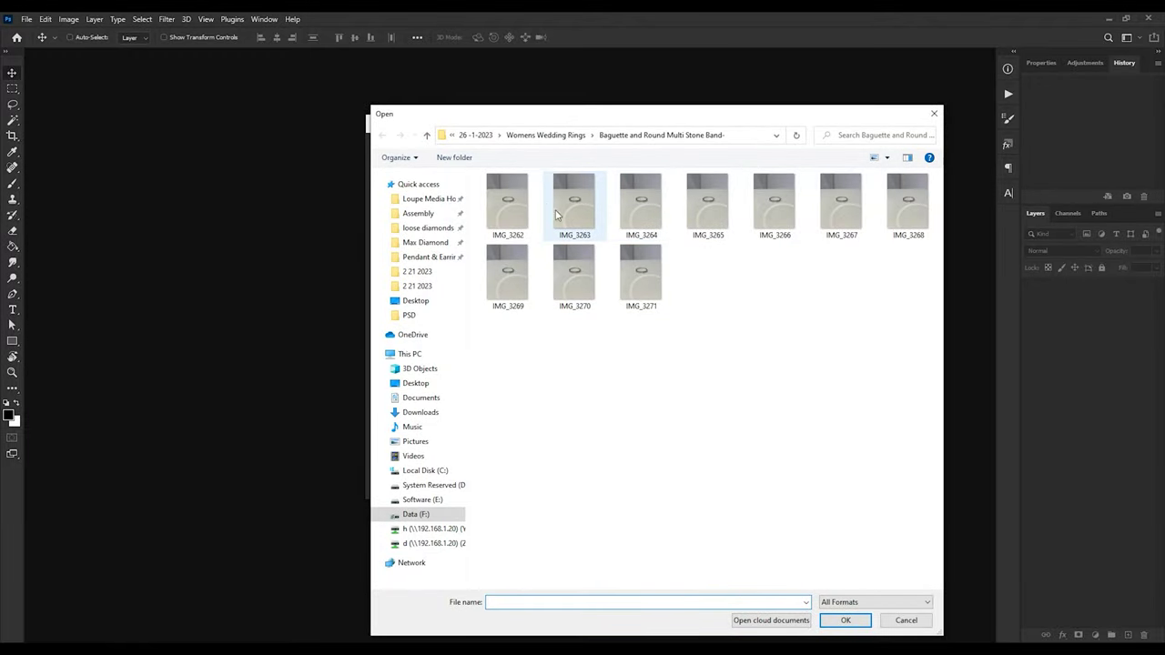
pyautogui.click(512, 209)
pyautogui.keyDown('shift'); pyautogui.click(637, 287); pyautogui.keyUp('shift')
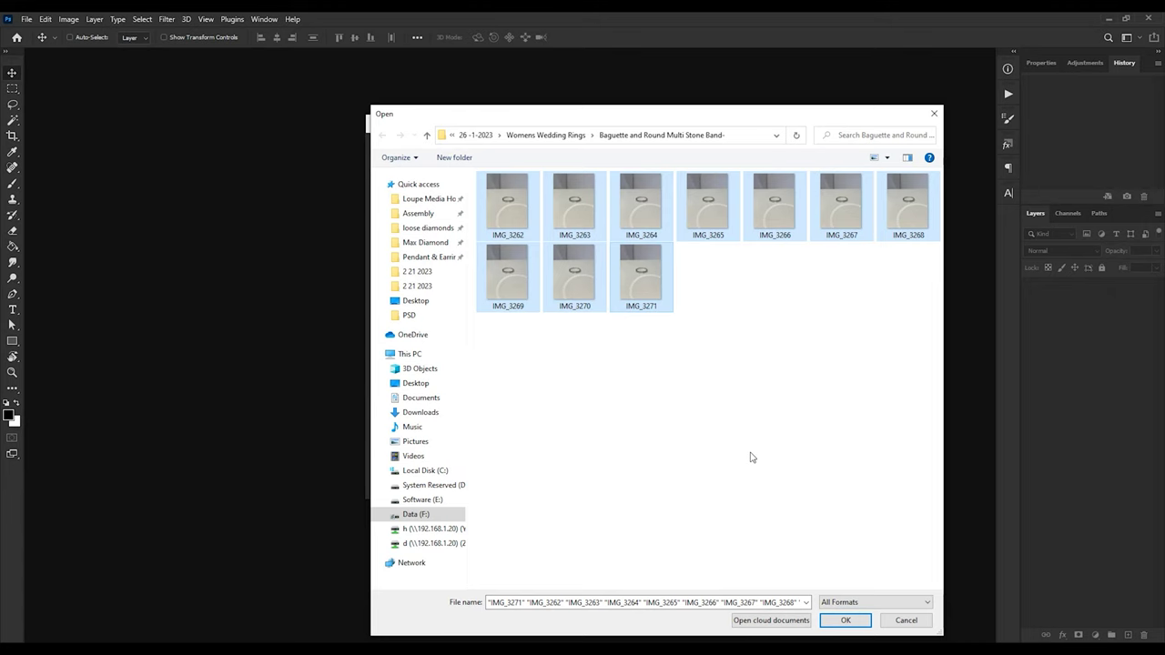
pyautogui.click(845, 621)
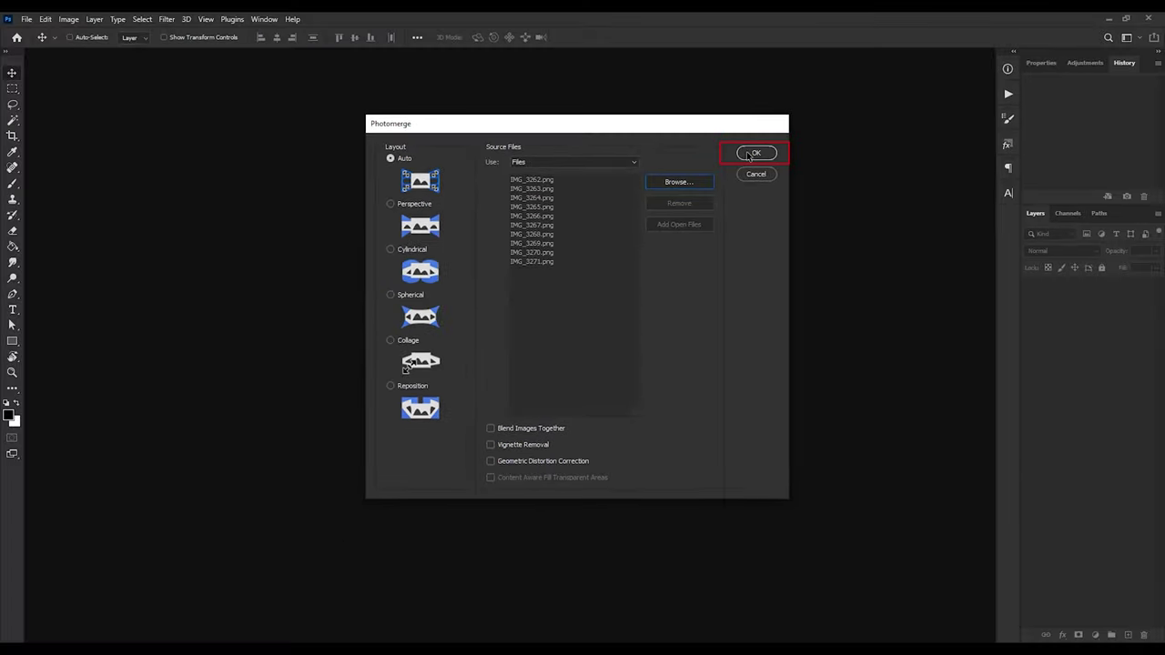
# Run Photomerge into Untitled_Panorama-1 and select all ten photo layers
pyautogui.click(761, 143)
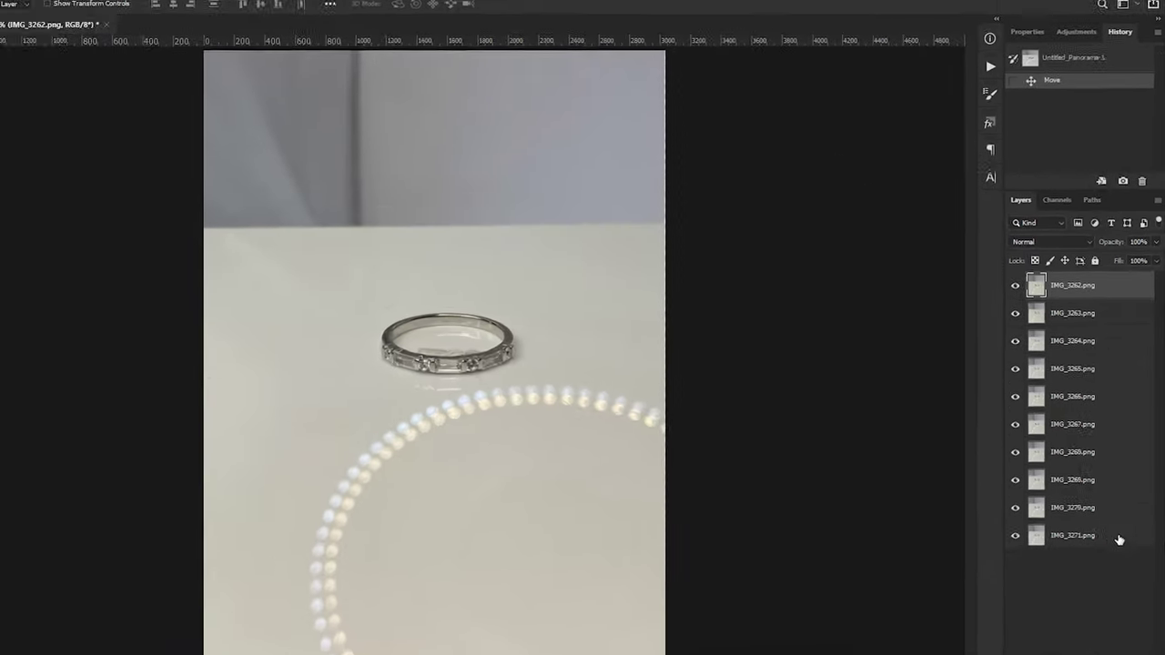
pyautogui.keyDown('shift'); pyautogui.click(1104, 519); pyautogui.keyUp('shift')
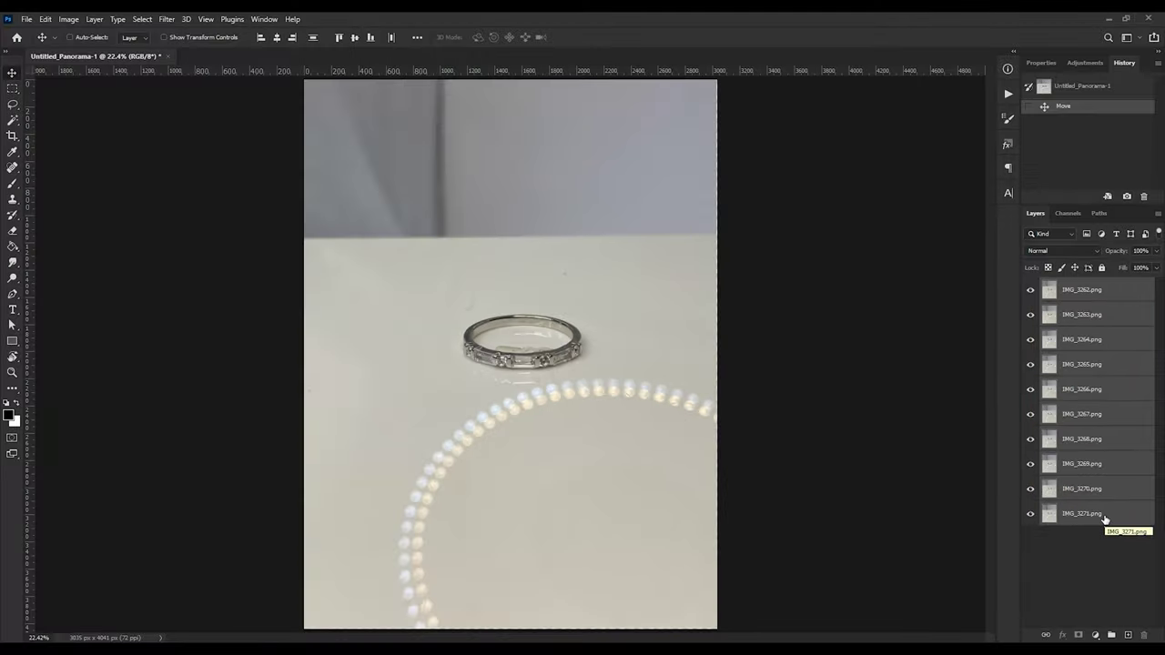
# Auto-align the ten ring layers using Auto projection
pyautogui.click(45, 19)
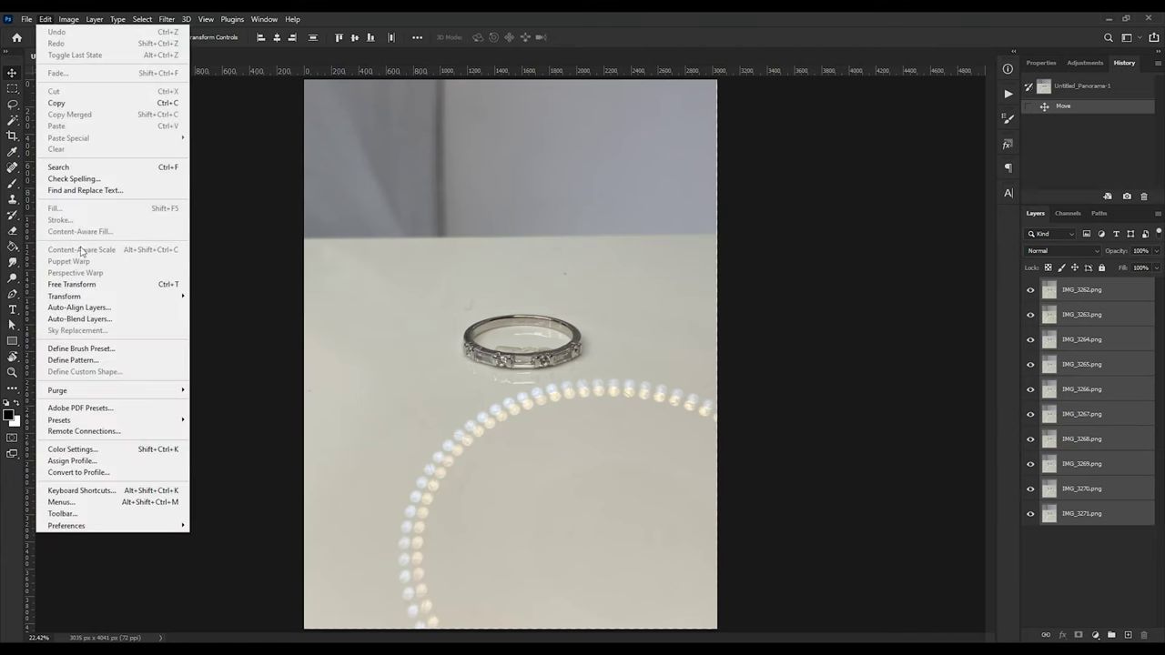
pyautogui.click(82, 309)
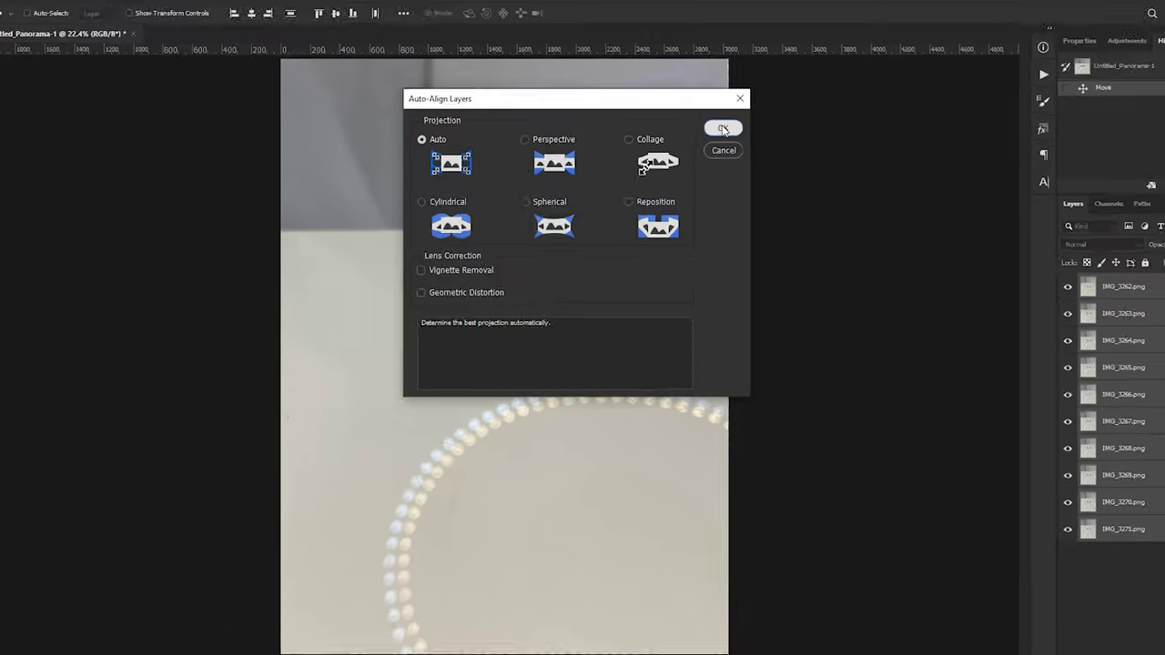
pyautogui.click(745, 98)
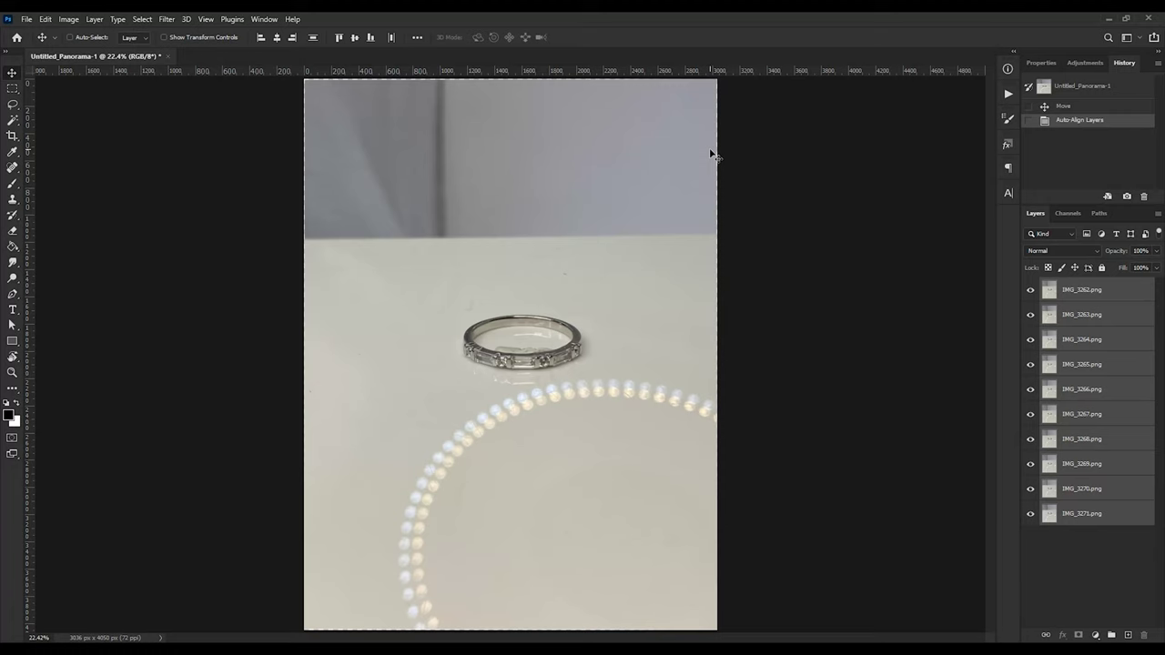
# Auto-blend the layers as Stack Images, giving each layer a mask of its sharp areas
pyautogui.click(46, 19)
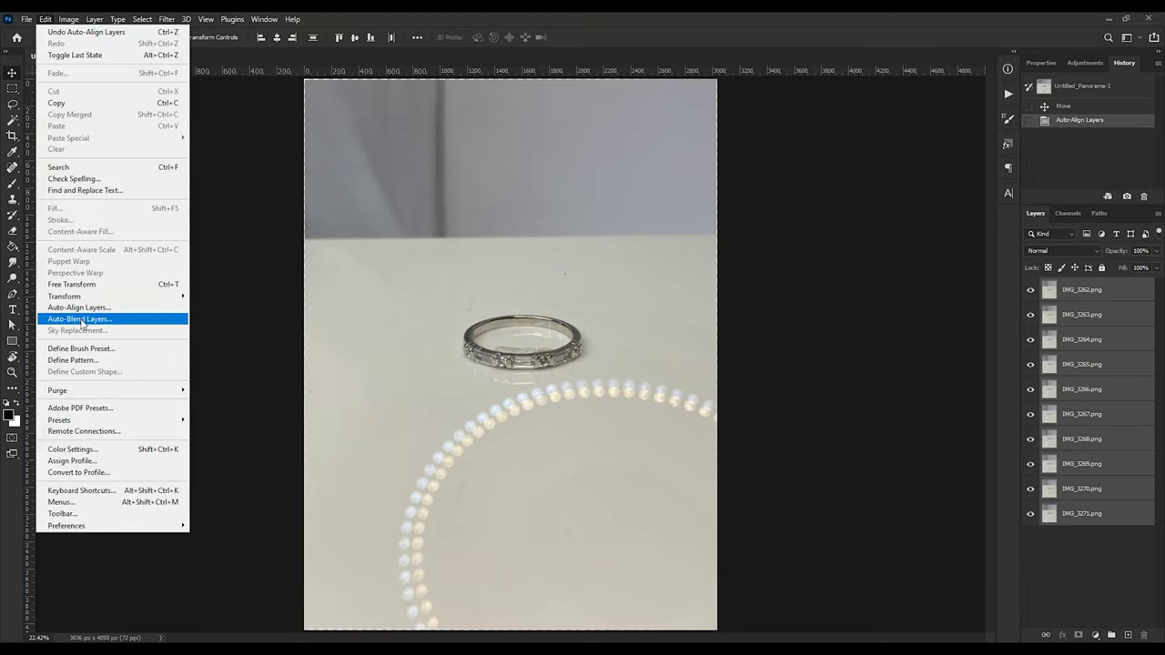
pyautogui.click(82, 320)
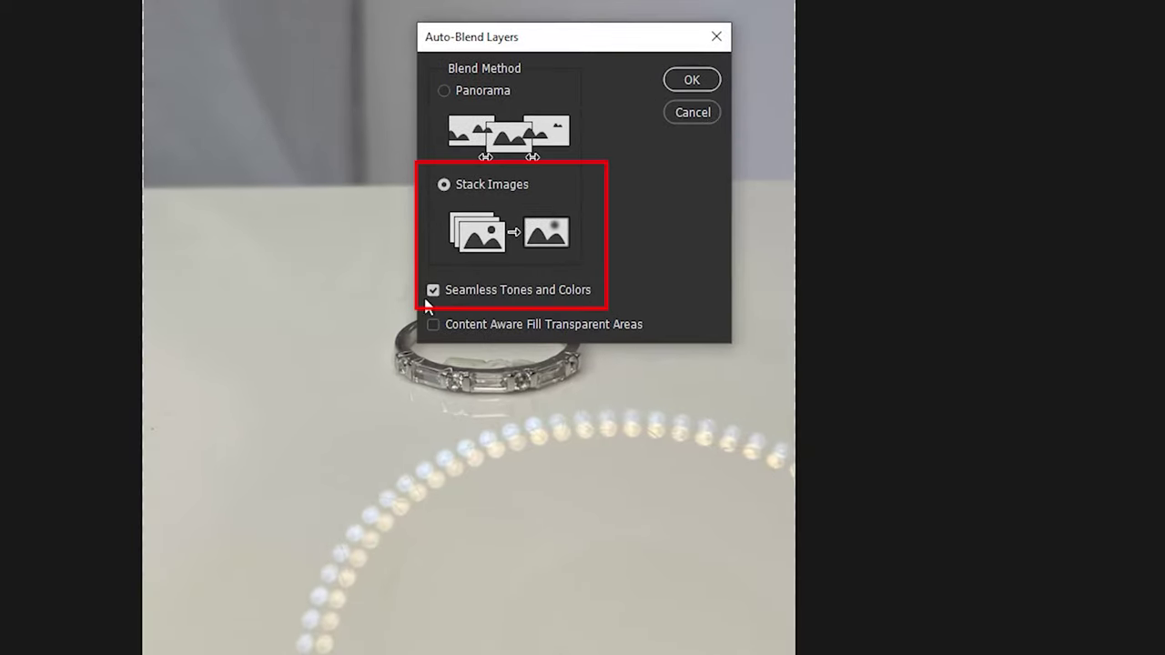
pyautogui.click(692, 80)
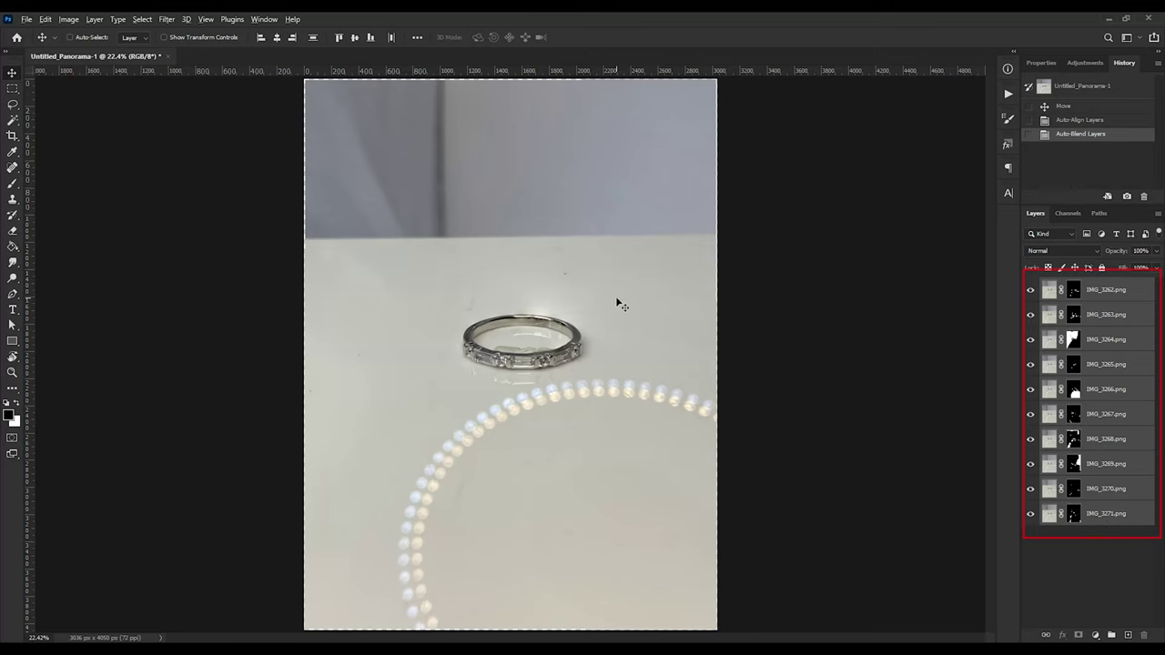
pyautogui.hotkey('alt', 'f')
pyautogui.click(26, 19)
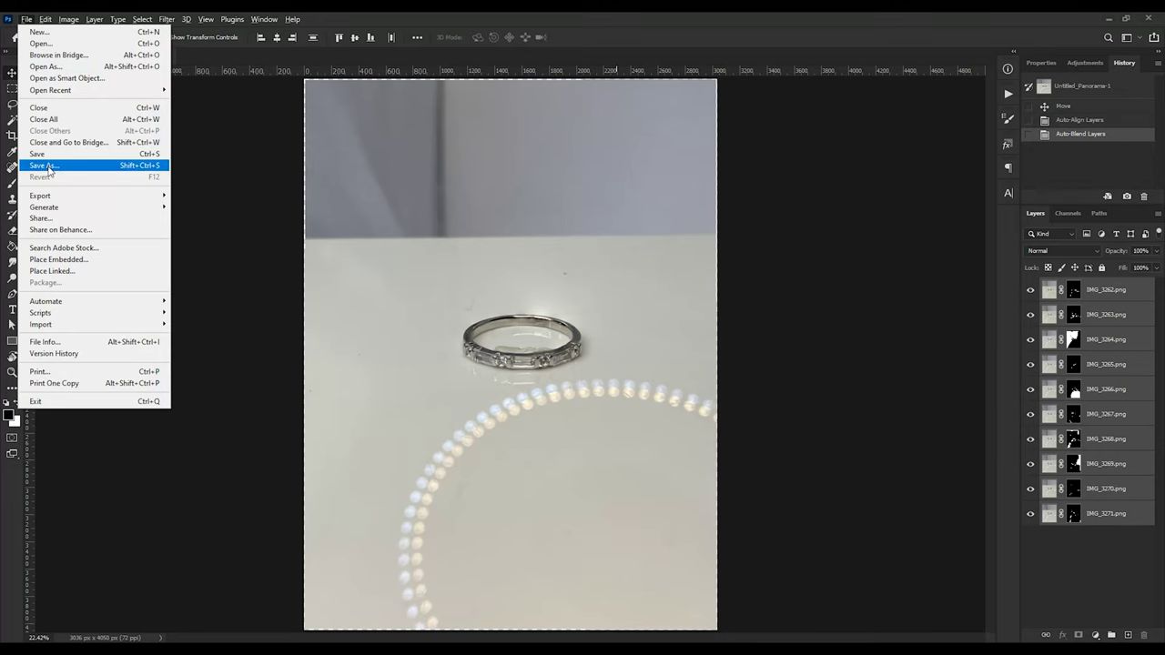
# Save the composite as JPEG Untitled_Panorama-1 at Quality 12 Maximum
pyautogui.click(48, 167)
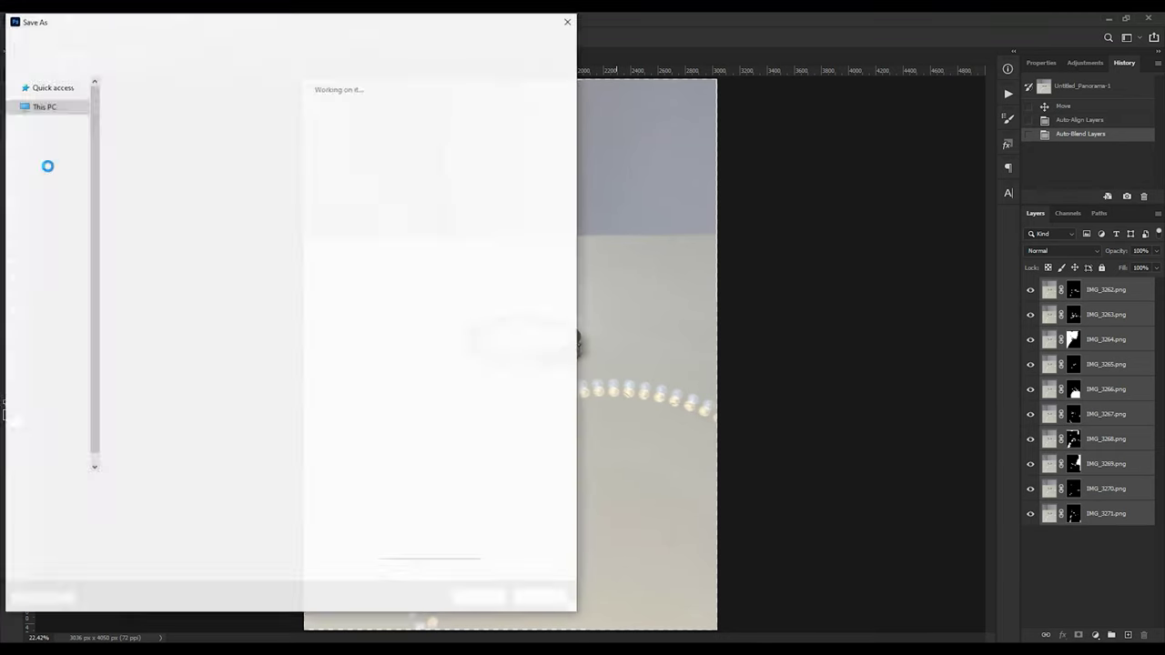
pyautogui.click(195, 505)
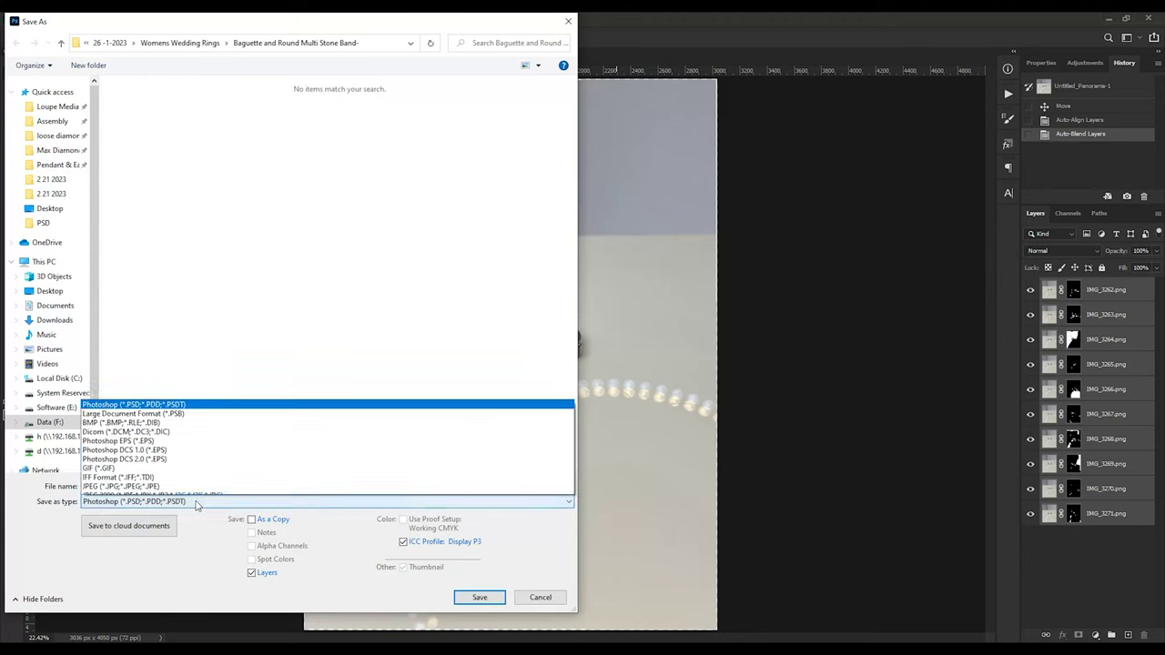
pyautogui.press('j')
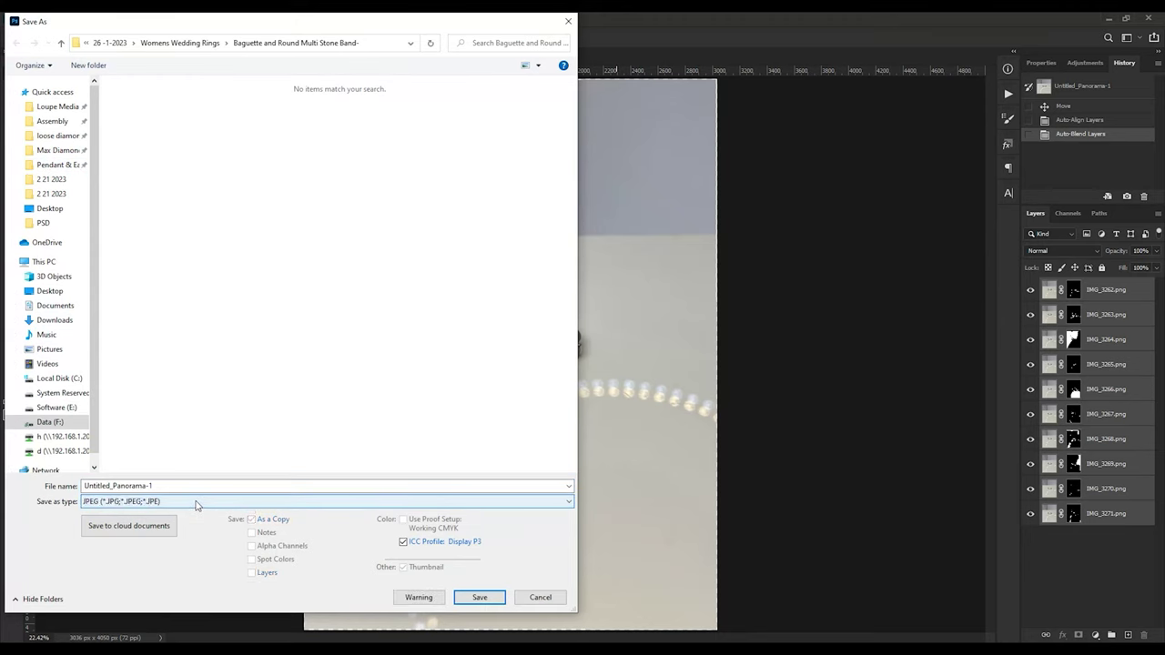
pyautogui.click(195, 505)
pyautogui.click(166, 380)
pyautogui.click(173, 485)
pyautogui.doubleClick(173, 485)
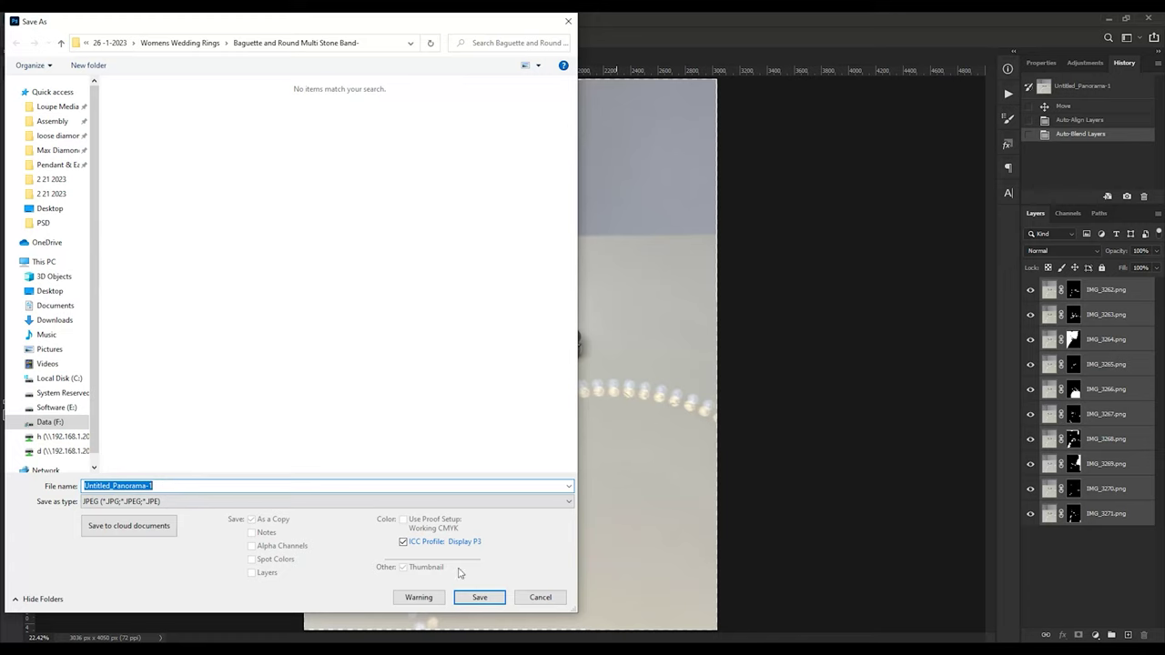
pyautogui.click(485, 598)
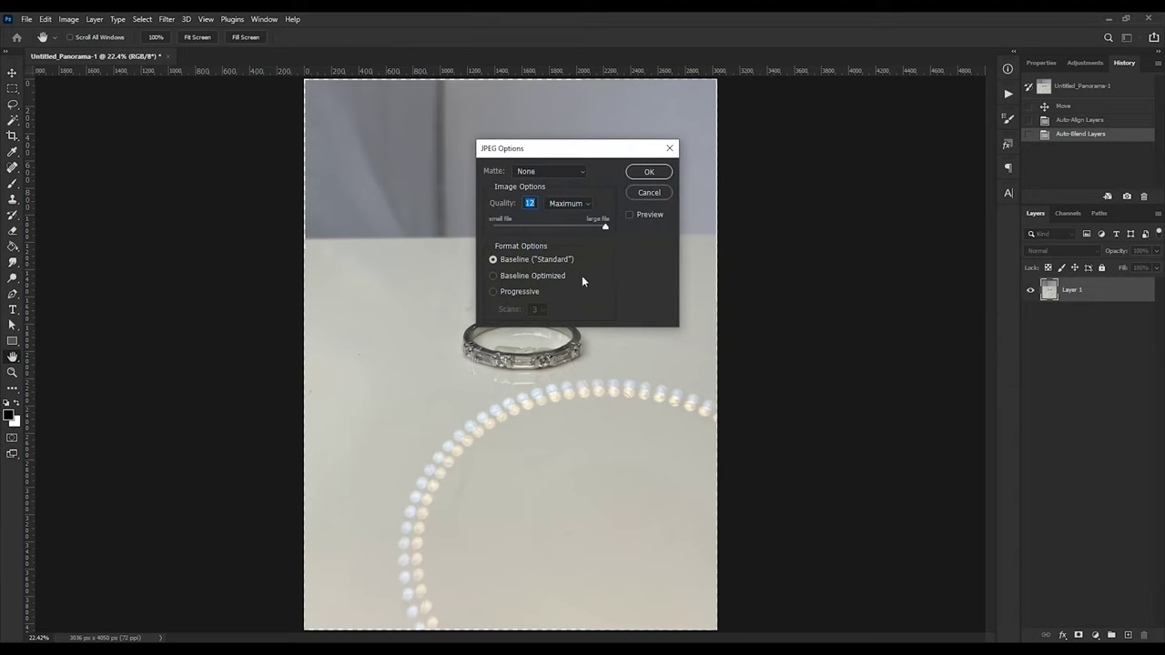
pyautogui.click(667, 171)
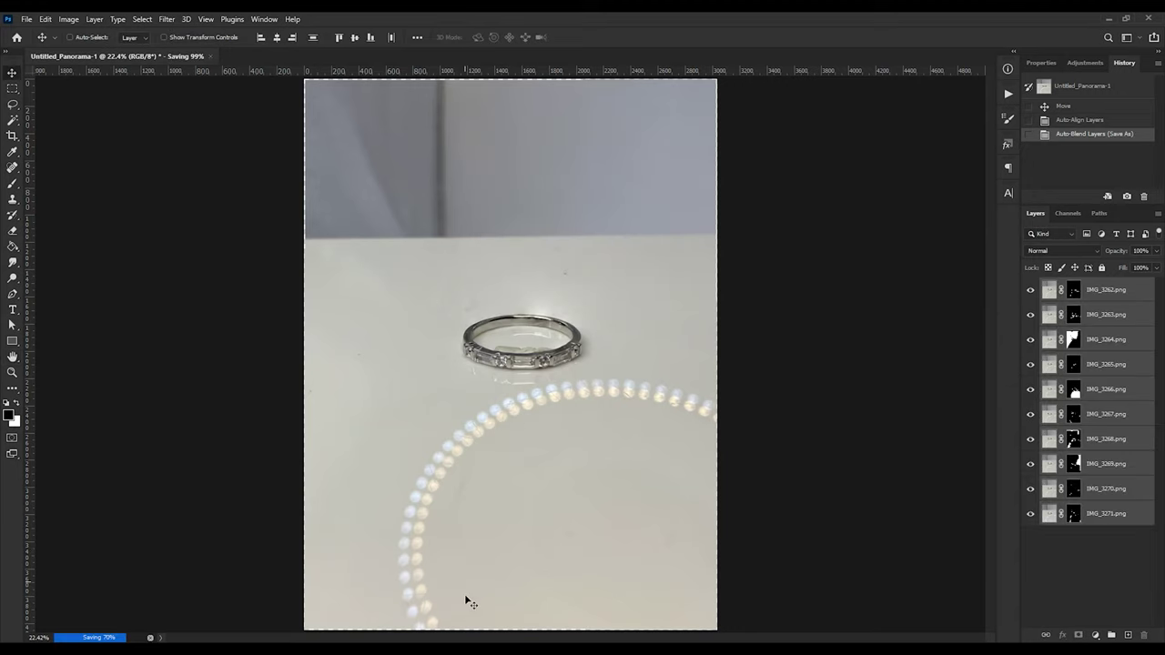